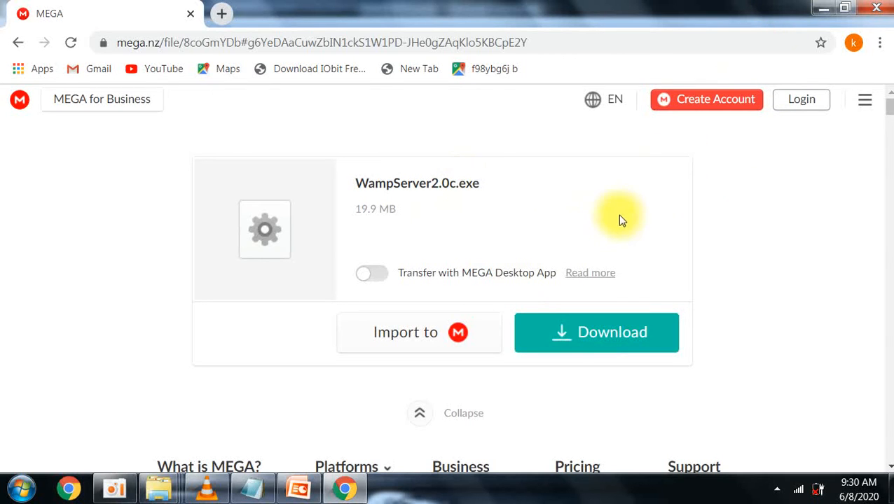
# - Minimize the open windows to reach the desktop and launch WampServer from its desktop shortcut
pyautogui.click(823, 7)
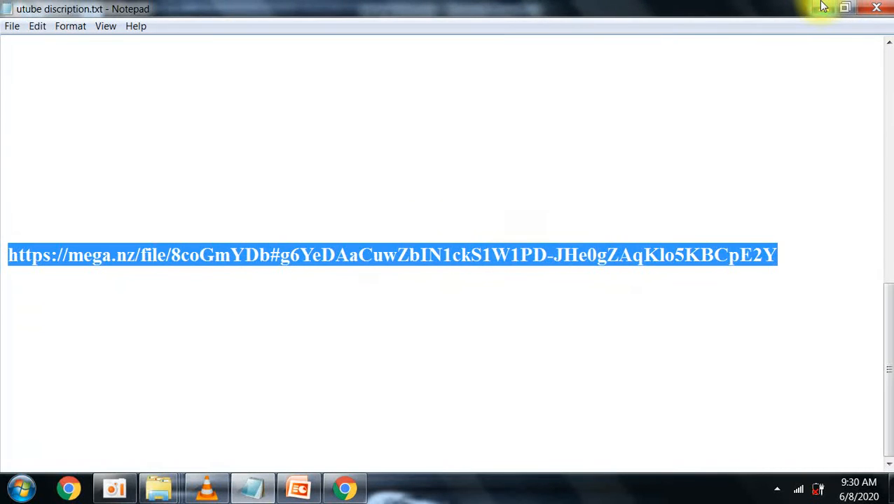
pyautogui.click(823, 6)
pyautogui.click(824, 6)
pyautogui.moveTo(582, 250); pyautogui.dragTo(569, 160)
pyautogui.doubleClick(594, 173)
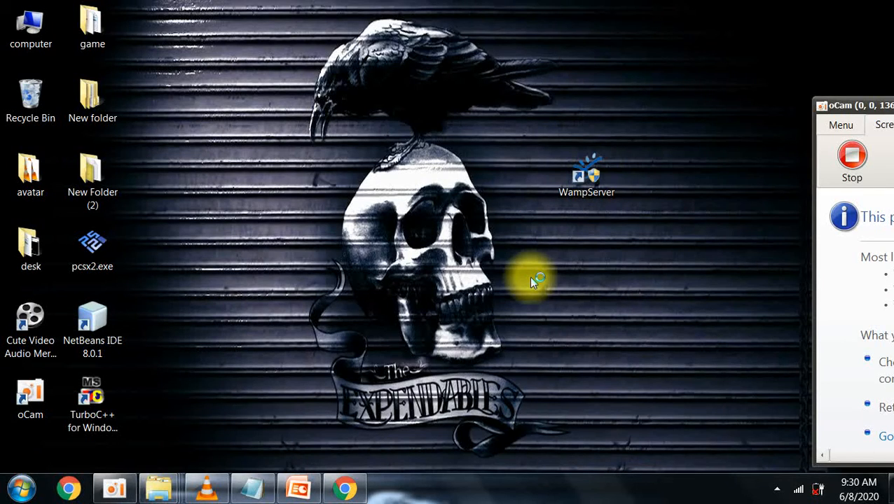
# - Switch back to Chrome and replace the MEGA download page with a new blank tab
pyautogui.moveTo(354, 496)
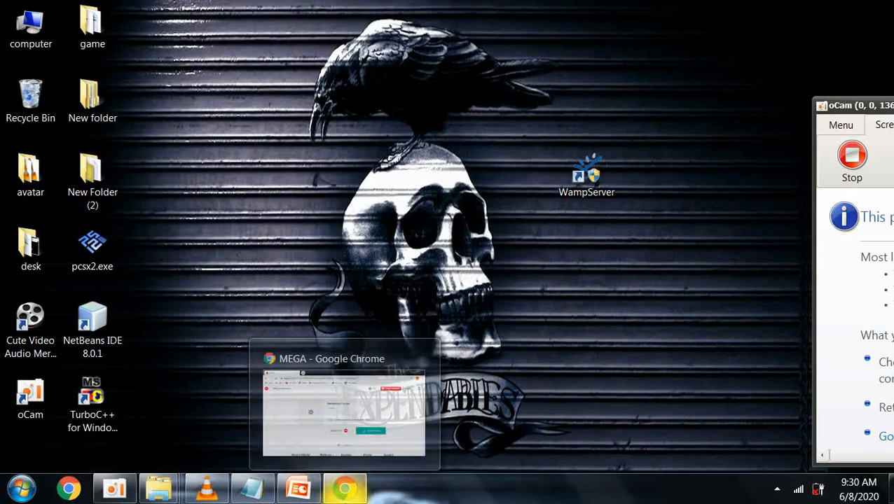
pyautogui.click(344, 407)
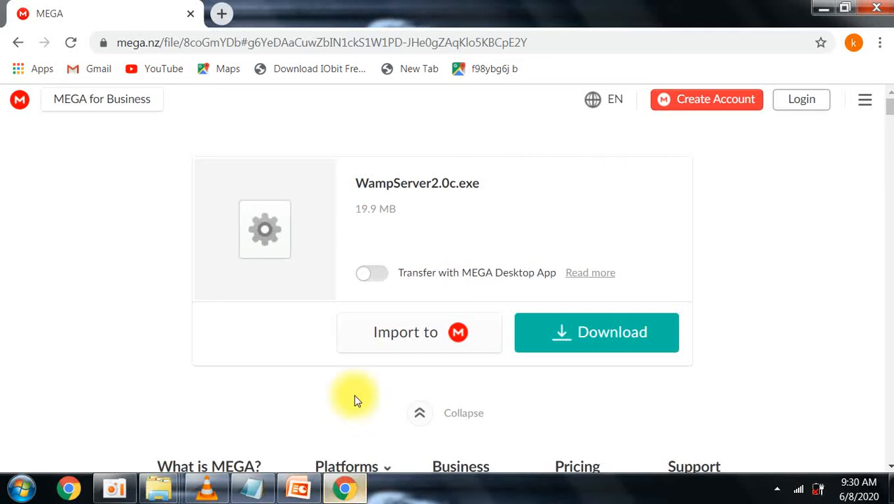
pyautogui.click(221, 14)
pyautogui.click(190, 13)
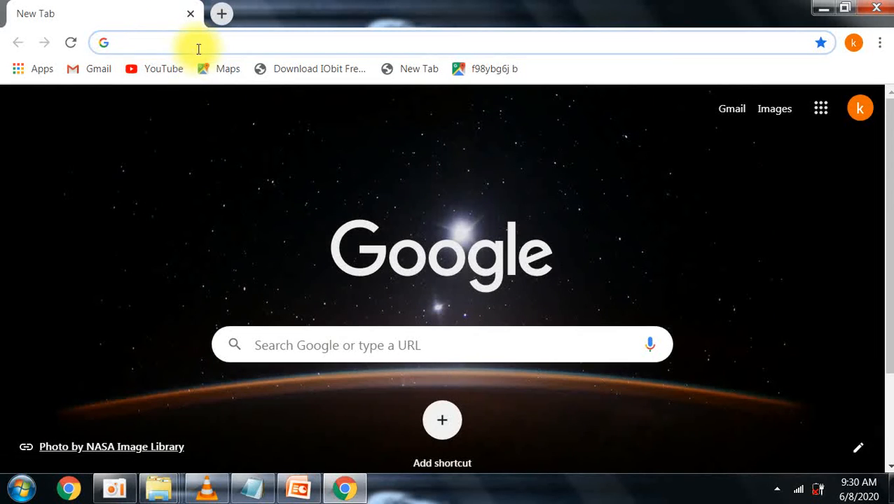
pyautogui.click(202, 45)
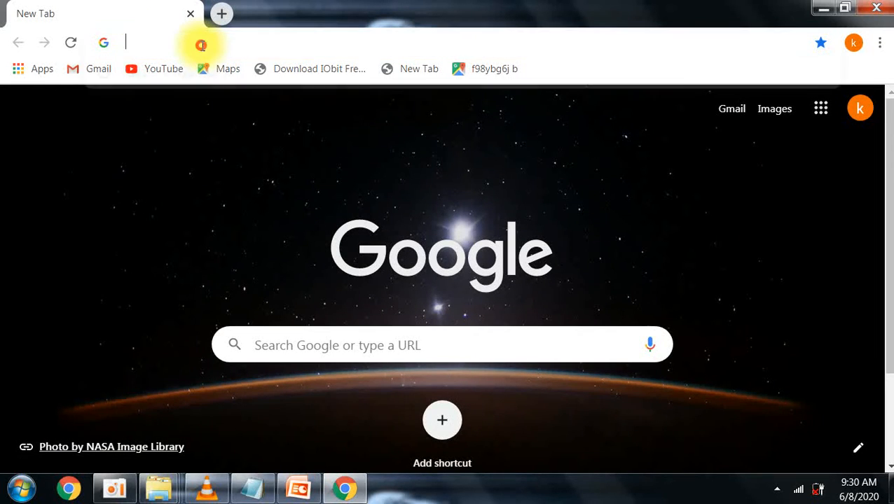
pyautogui.write('l')
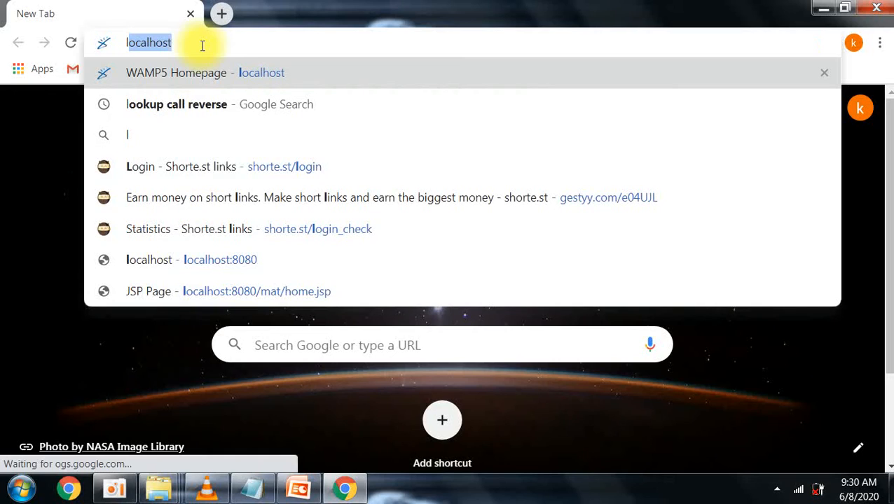
pyautogui.moveTo(152, 43); pyautogui.dragTo(111, 42)
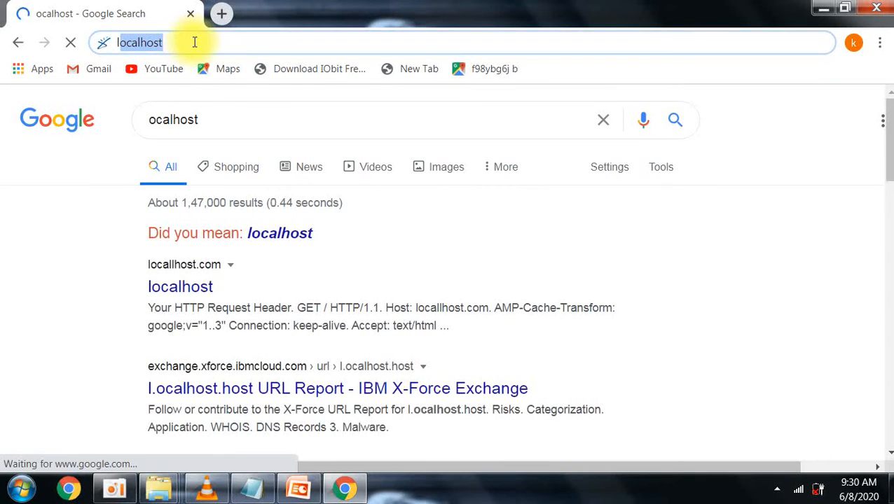
# - Load the WampServer homepage at localhost and look through it down to the aliases section
pyautogui.click(194, 40)
pyautogui.moveTo(194, 40); pyautogui.dragTo(103, 42)
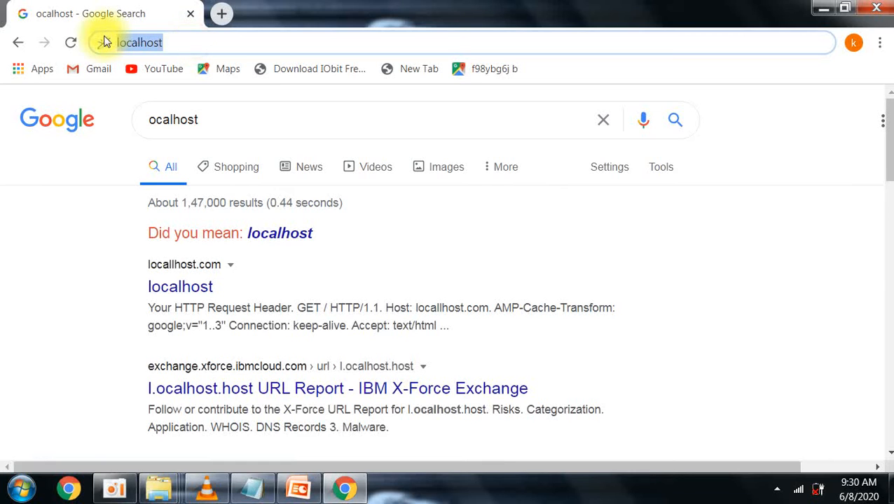
pyautogui.press('BackSpace')
pyautogui.write('l')
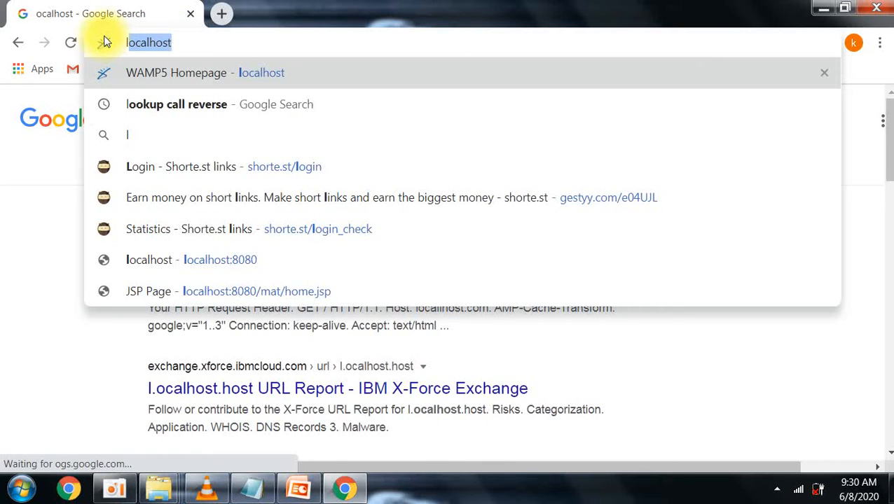
pyautogui.press('Return')
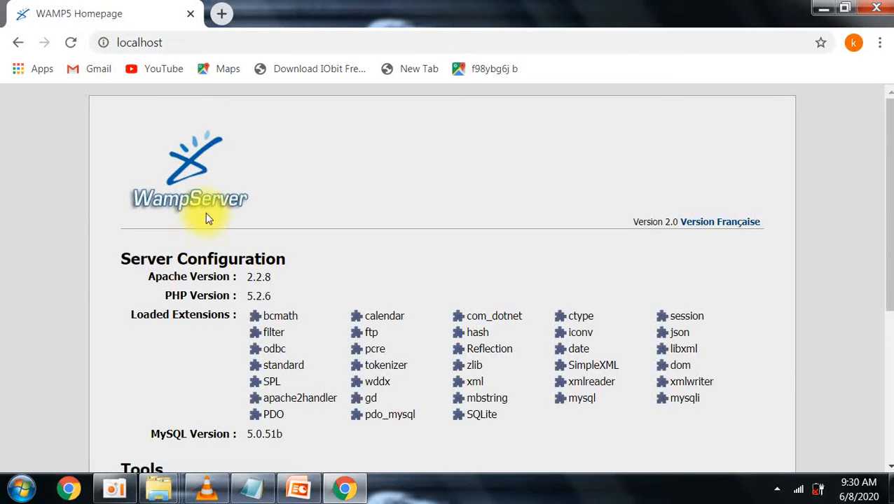
pyautogui.scroll(-1, 206, 214)
pyautogui.scroll(1, 205, 205)
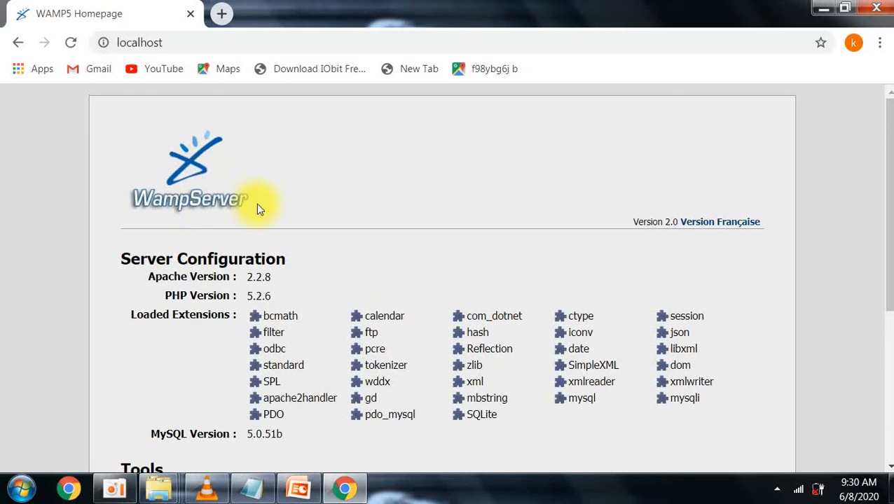
pyautogui.scroll(-4, 231, 263)
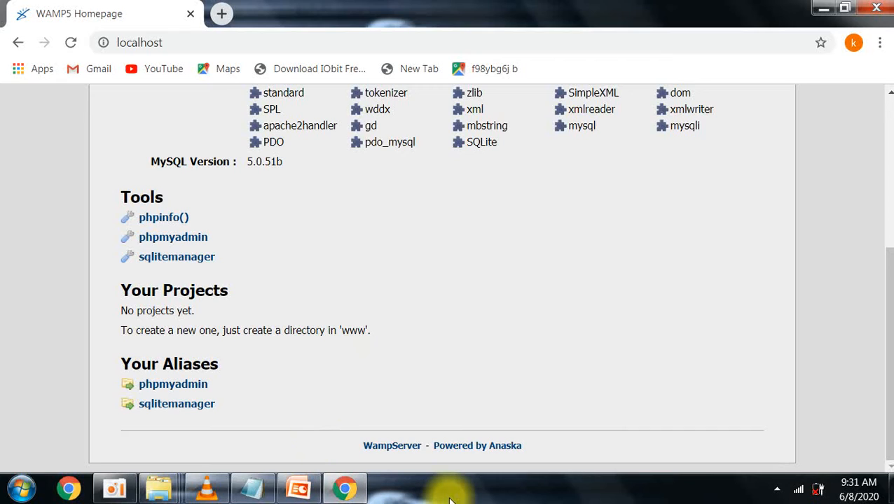
# - Disconnect the computer from its current wireless network and close the network list
pyautogui.click(798, 489)
pyautogui.click(831, 368)
pyautogui.click(836, 385)
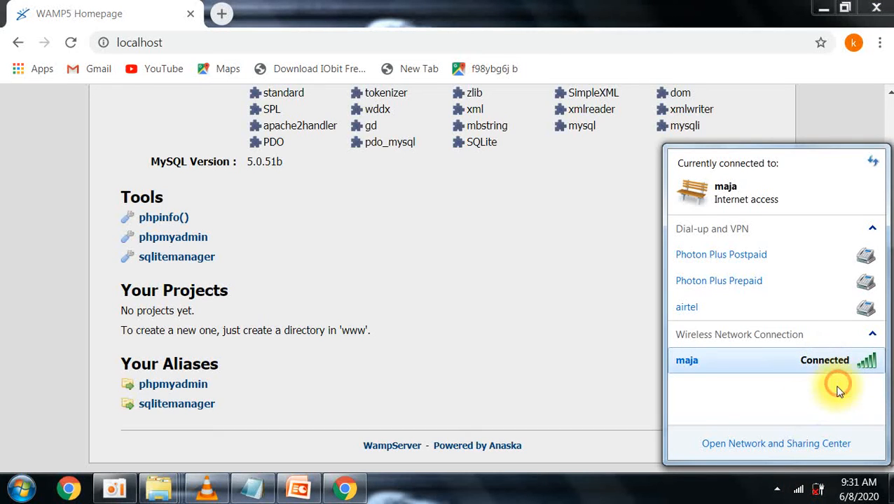
pyautogui.click(683, 494)
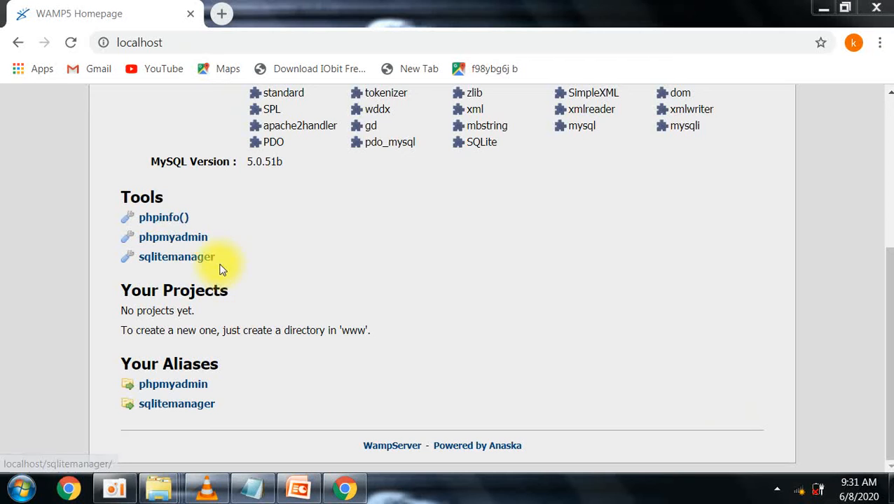
# - Open phpmyadmin from the Tools section of the WampServer homepage and view the titans database
pyautogui.scroll(4, 485, 305)
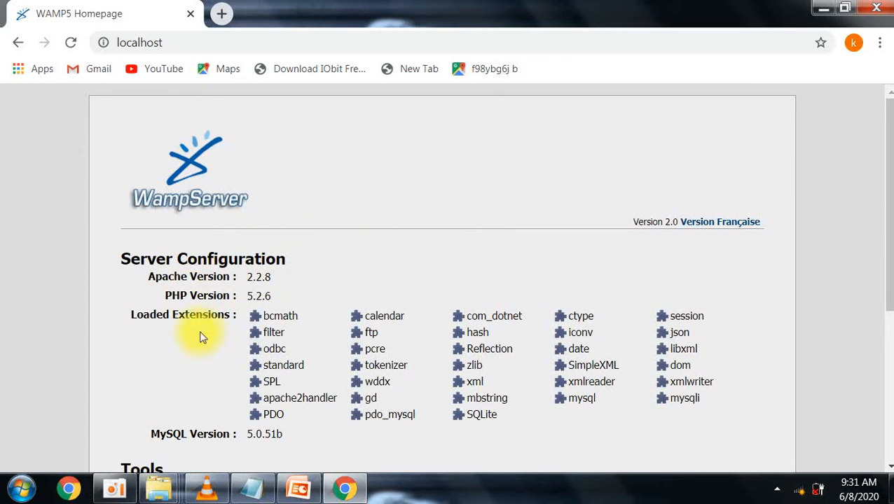
pyautogui.scroll(-1, 226, 367)
pyautogui.scroll(-1, 226, 367)
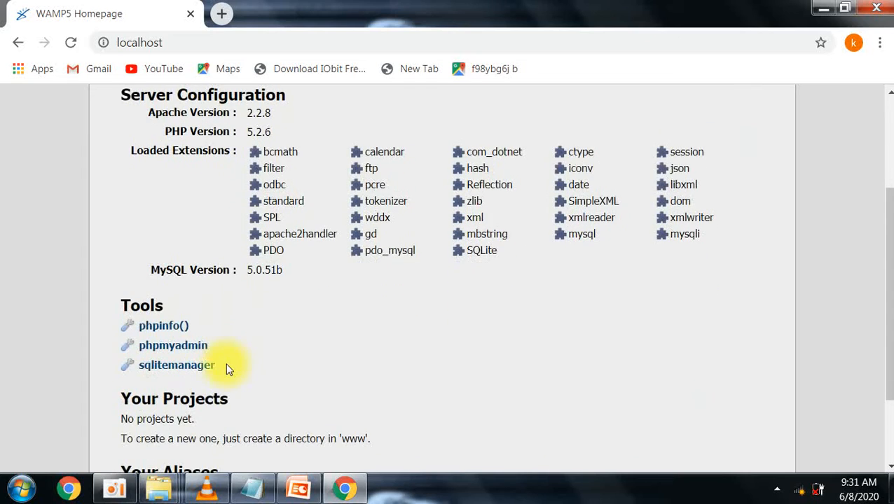
pyautogui.click(181, 351)
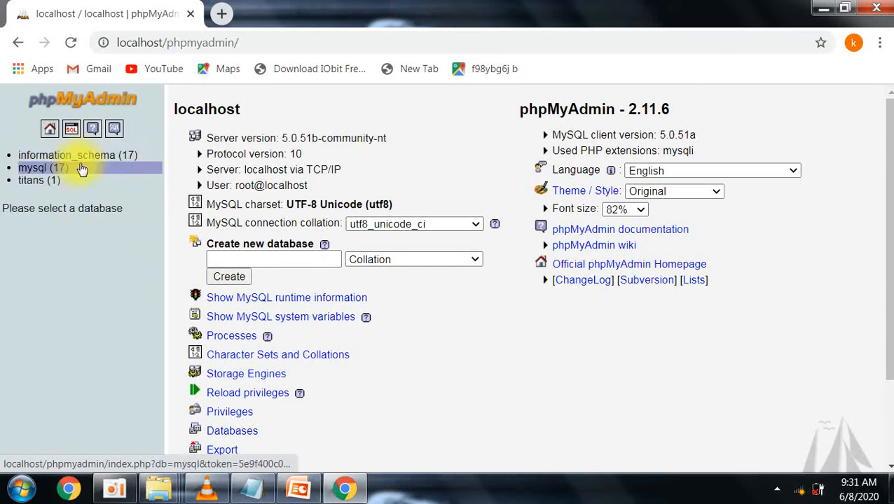
pyautogui.click(21, 181)
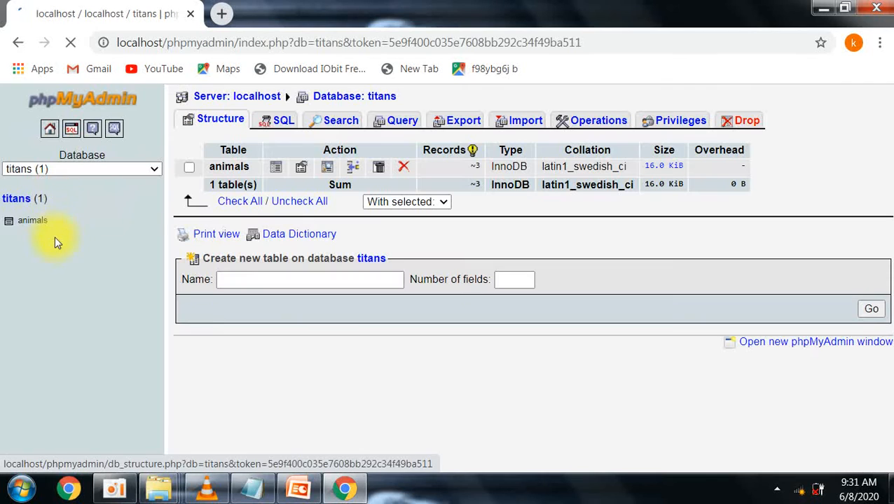
# - Return to the phpMyAdmin start page and create a new database named "database"
pyautogui.click(19, 43)
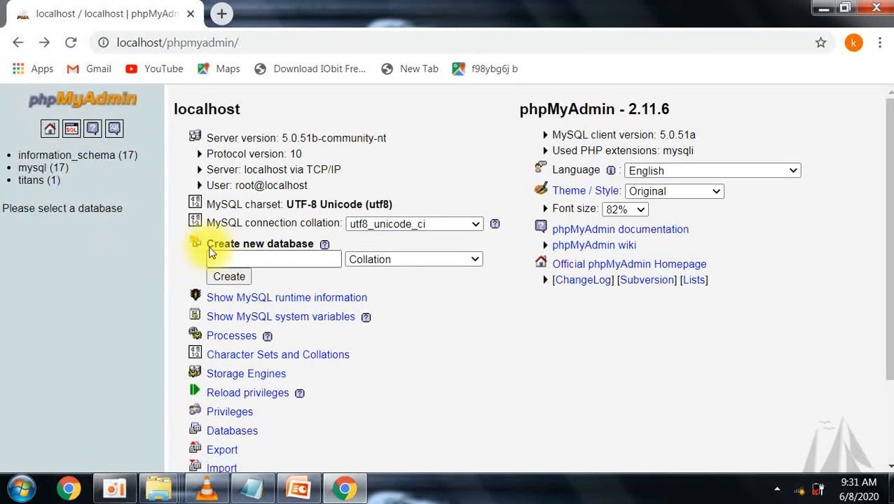
pyautogui.click(229, 257)
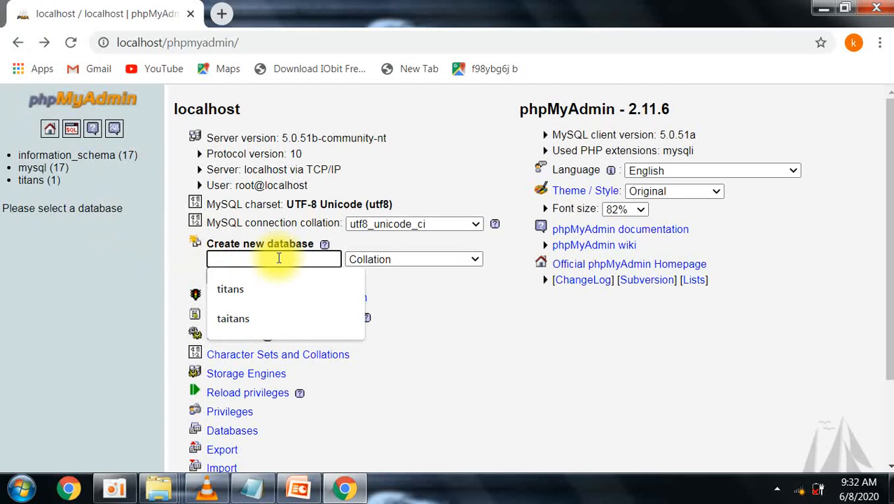
pyautogui.write('database')
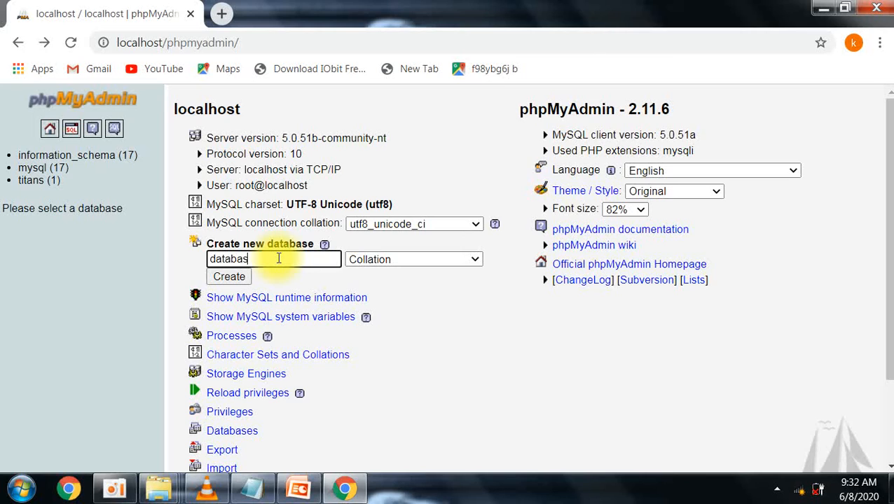
pyautogui.click(237, 283)
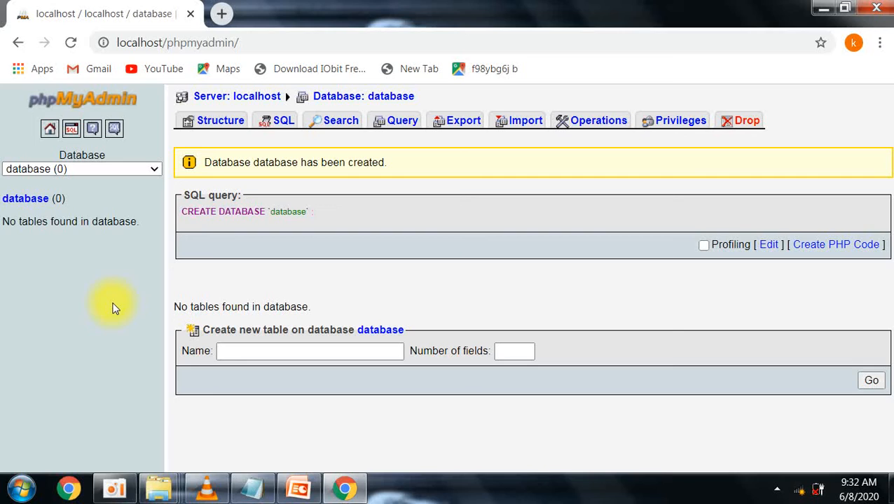
# - Create a new table named "students" with 2 fields in the database
pyautogui.click(235, 351)
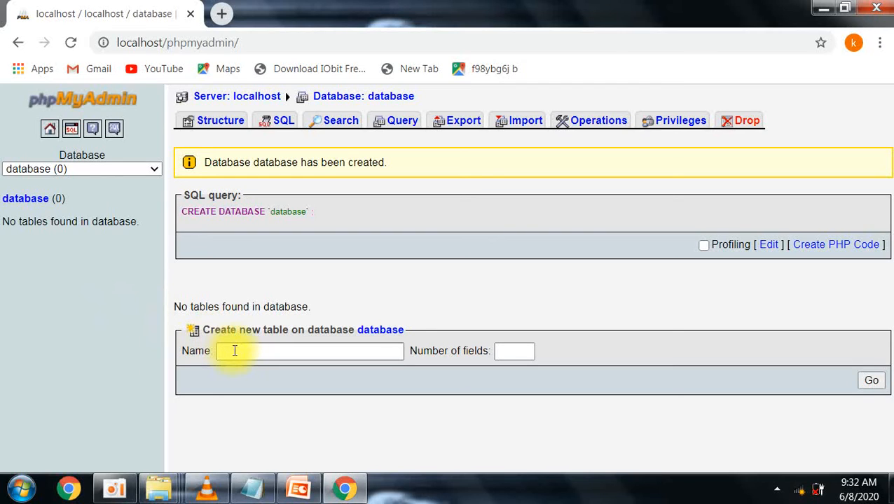
pyautogui.click(235, 350)
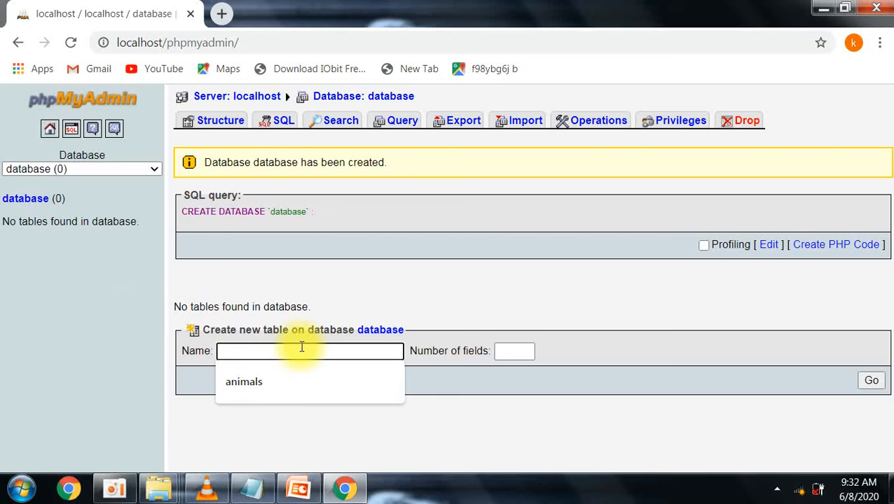
pyautogui.write('stu')
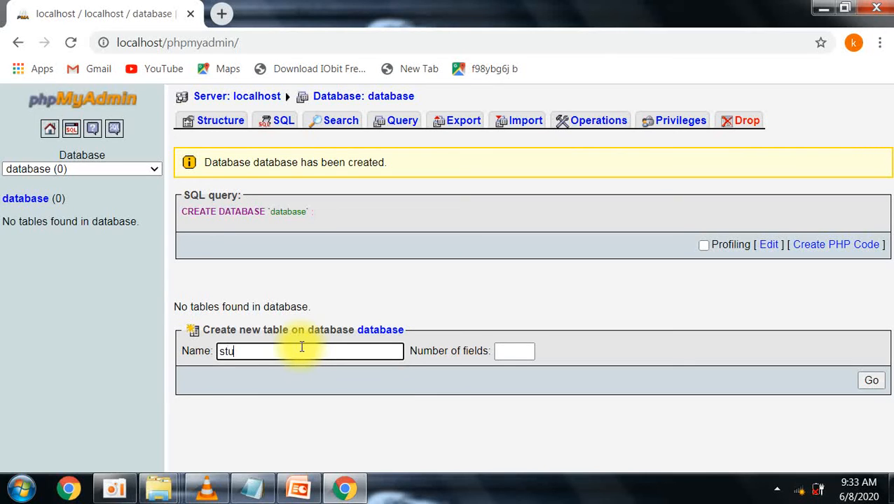
pyautogui.write('dents')
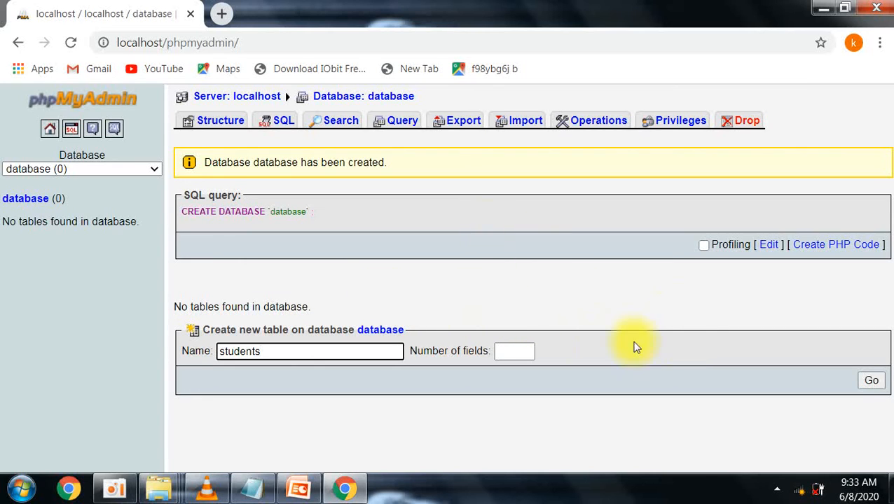
pyautogui.click(520, 353)
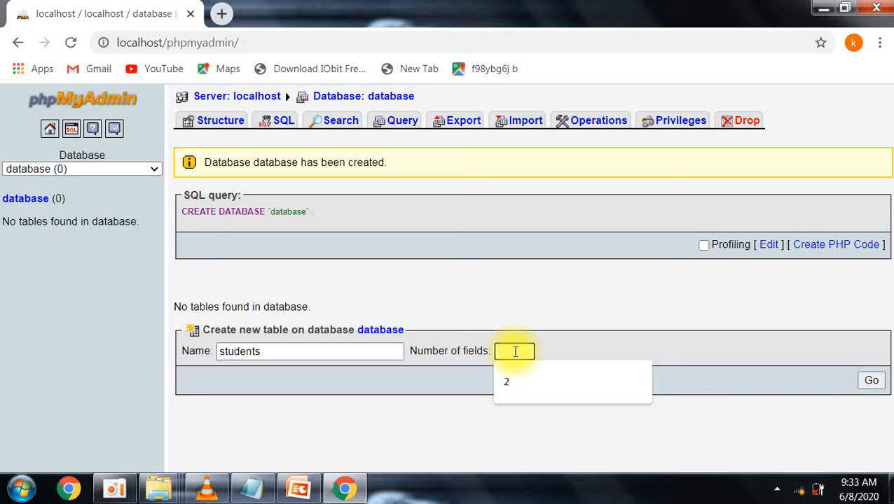
pyautogui.write('2')
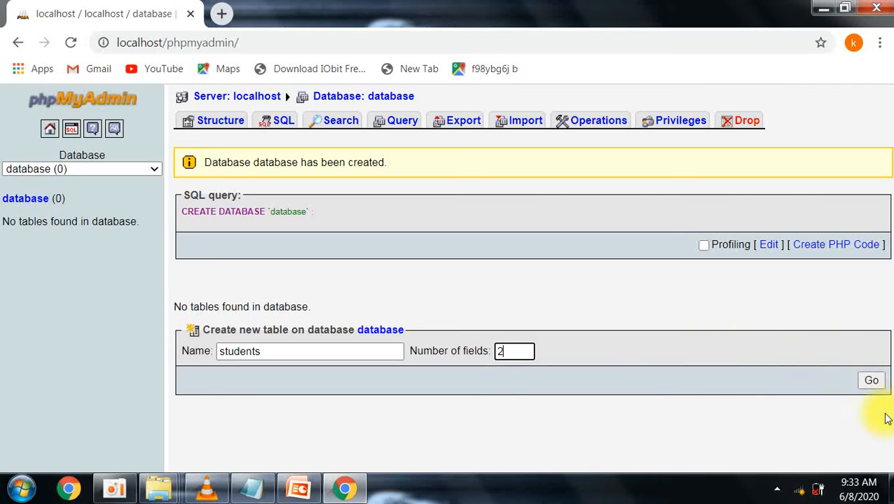
pyautogui.click(871, 380)
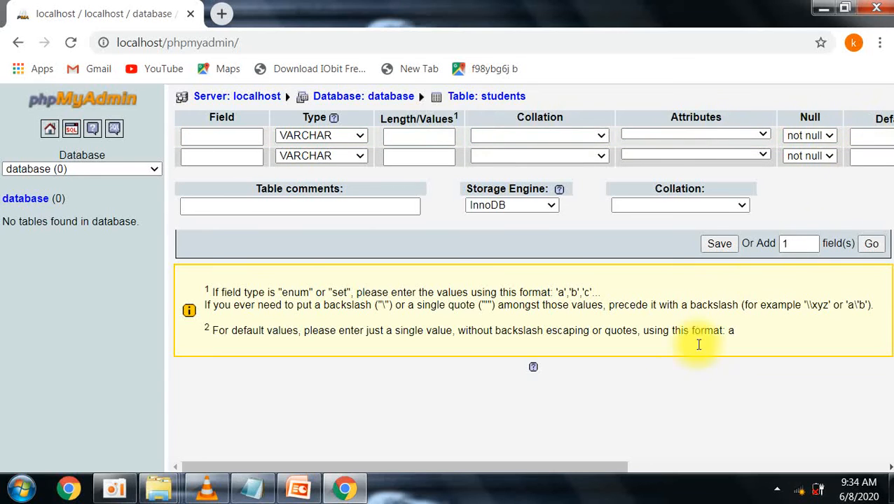
# - Name the first field of the students table "sid" and the second field "sname"
pyautogui.moveTo(556, 468); pyautogui.dragTo(376, 479)
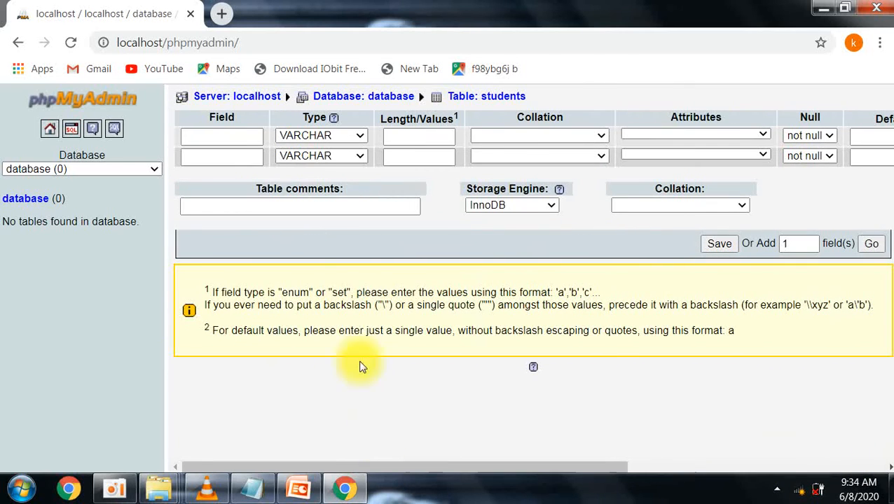
pyautogui.click(244, 140)
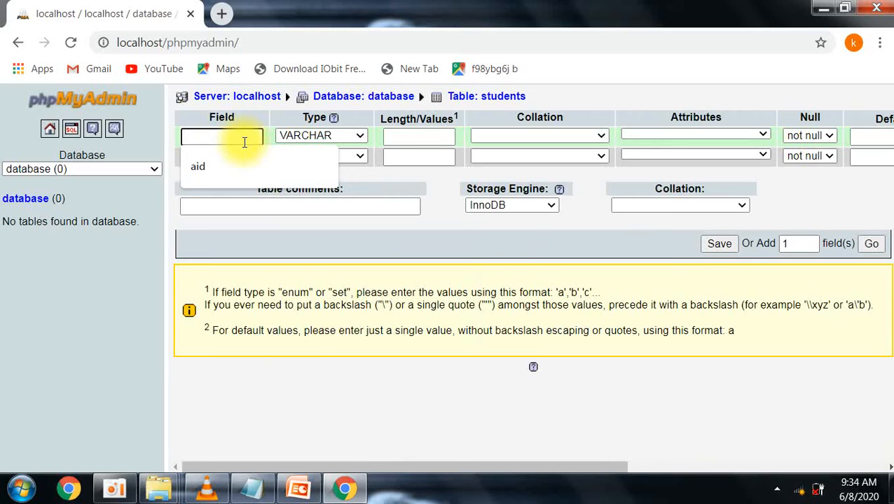
pyautogui.write('s')
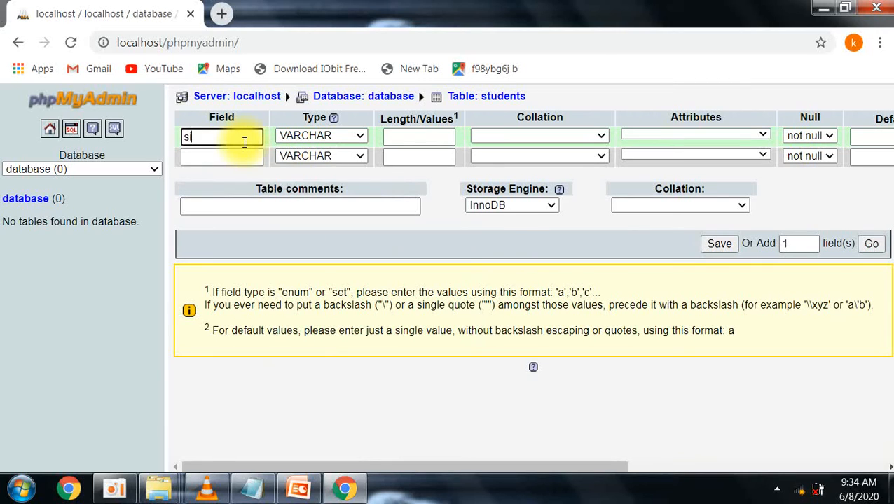
pyautogui.write('id')
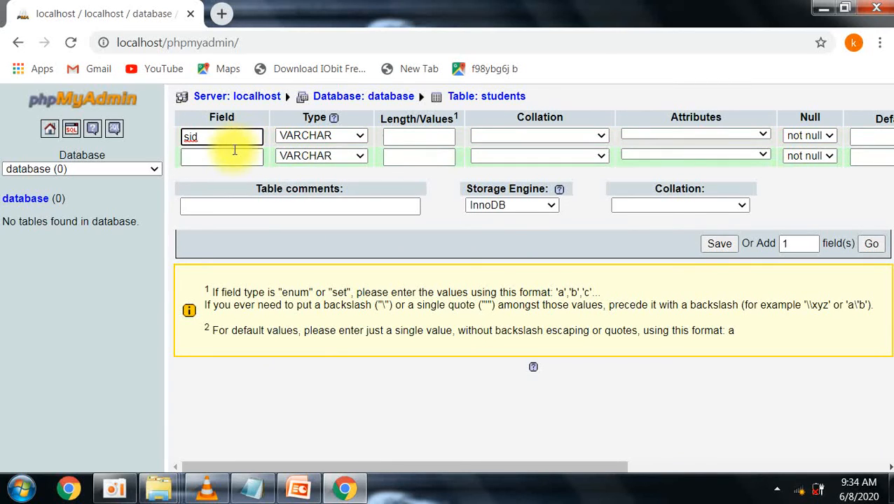
pyautogui.click(236, 158)
pyautogui.write('sname')
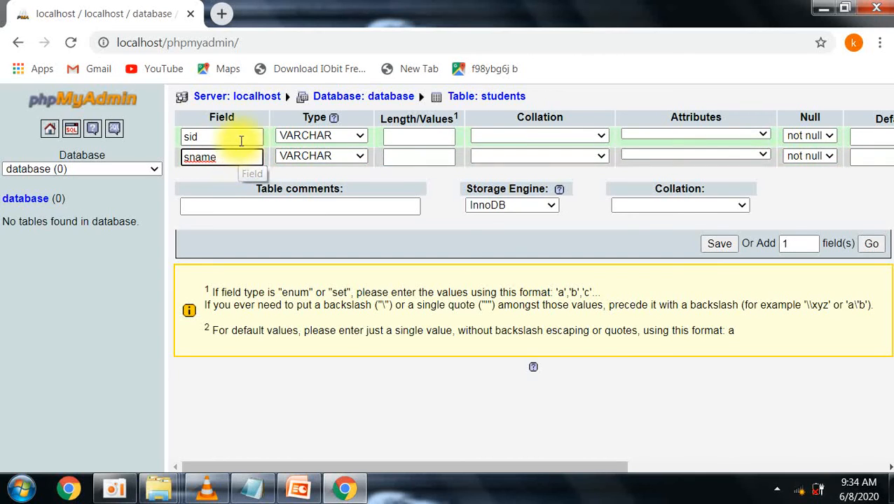
# - Set the data type of the sid field to INT
pyautogui.click(248, 138)
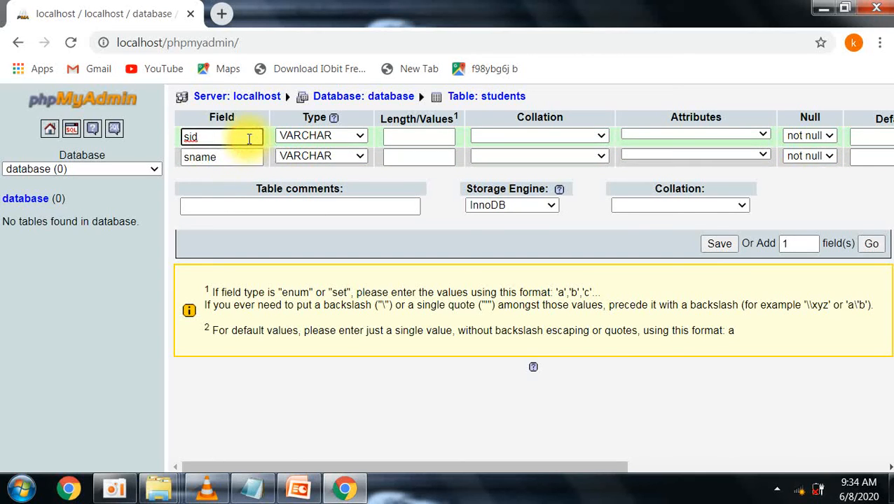
pyautogui.click(361, 140)
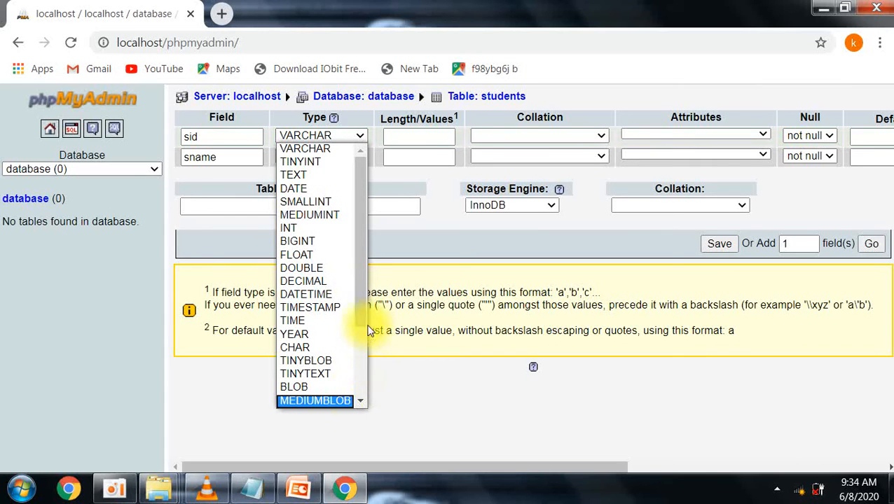
pyautogui.moveTo(364, 313); pyautogui.dragTo(365, 243)
pyautogui.moveTo(368, 304); pyautogui.dragTo(366, 244)
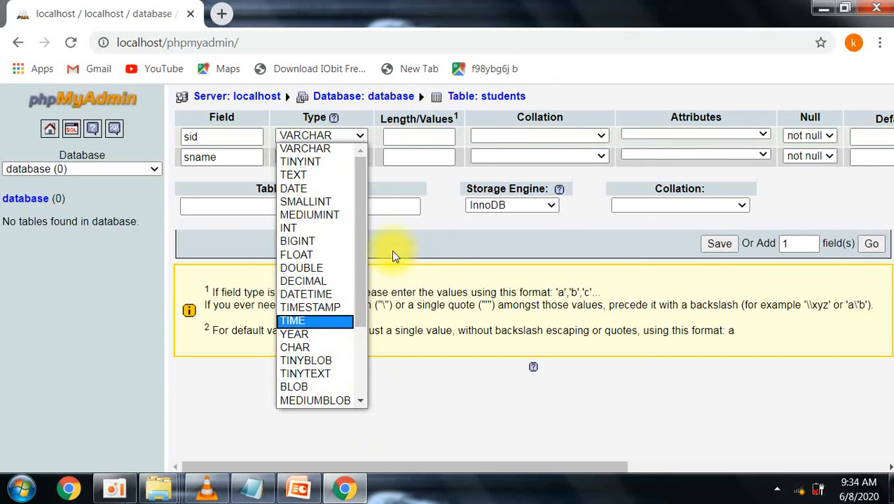
pyautogui.click(312, 229)
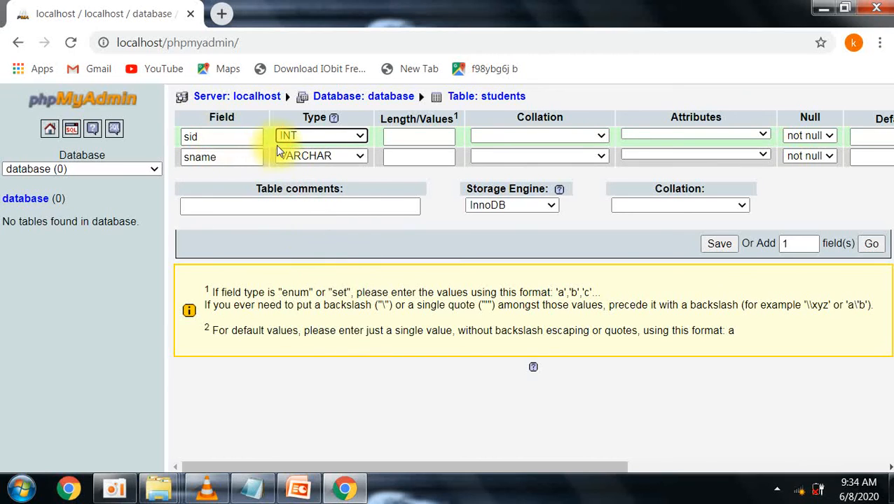
# - Keep VARCHAR as the sname field's type and set its length to 50
pyautogui.click(235, 157)
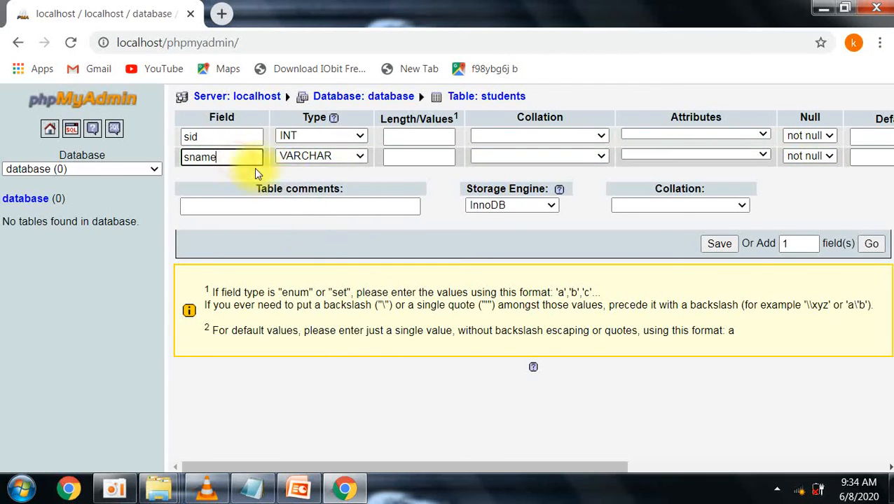
pyautogui.click(333, 156)
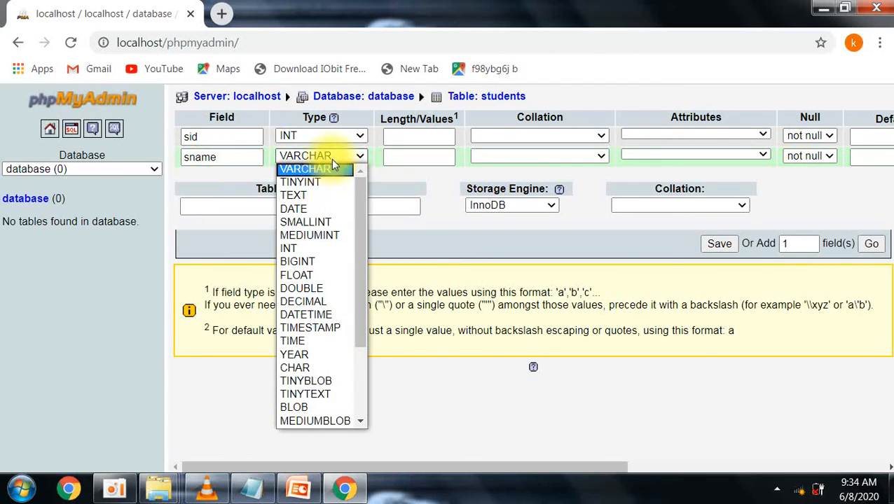
pyautogui.click(333, 155)
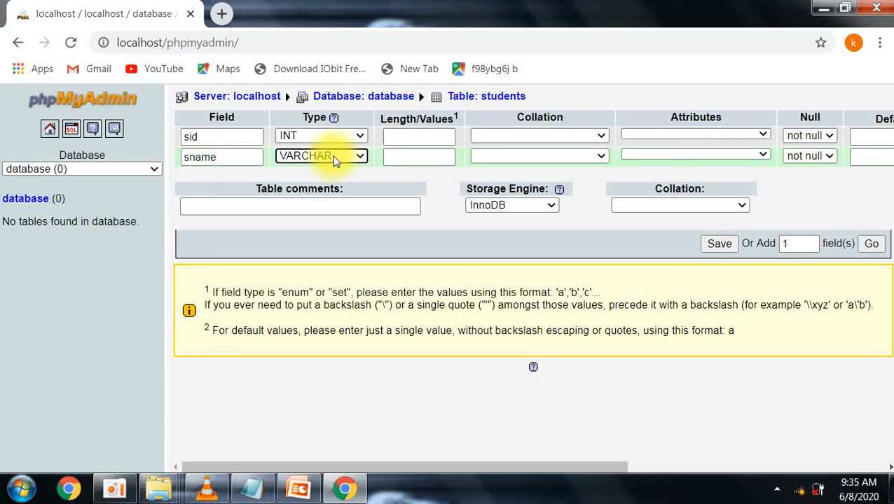
pyautogui.click(412, 160)
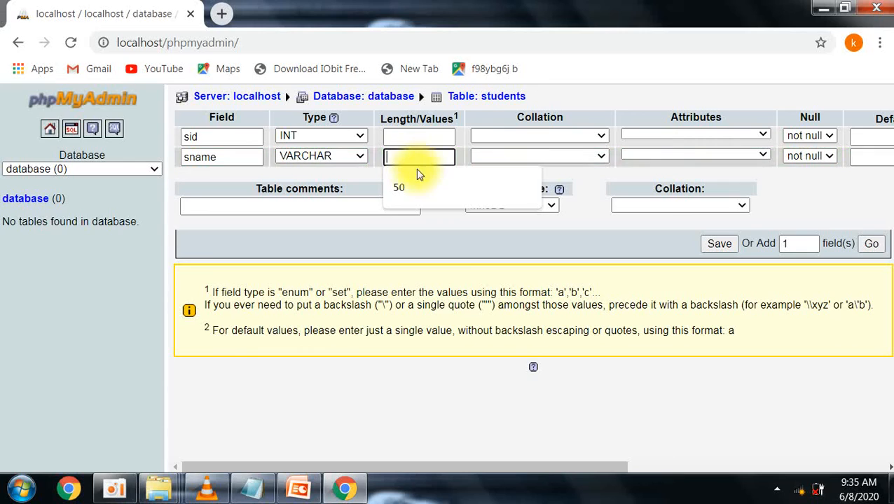
pyautogui.click(406, 187)
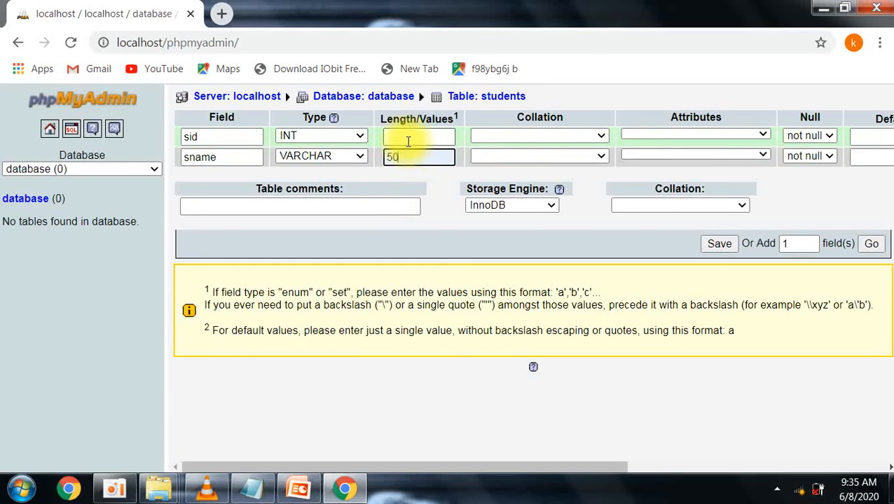
# - Leave the sid field's length empty and set its extra attribute to auto_increment
pyautogui.click(409, 139)
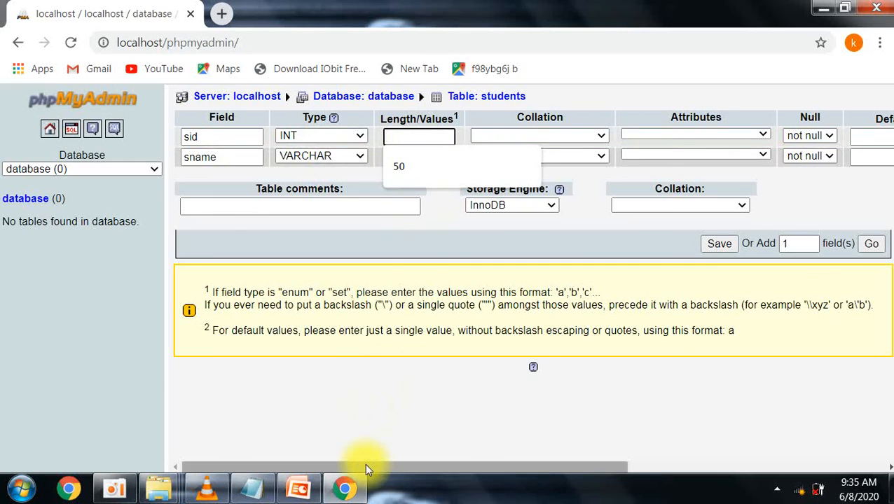
pyautogui.moveTo(364, 464); pyautogui.dragTo(472, 464)
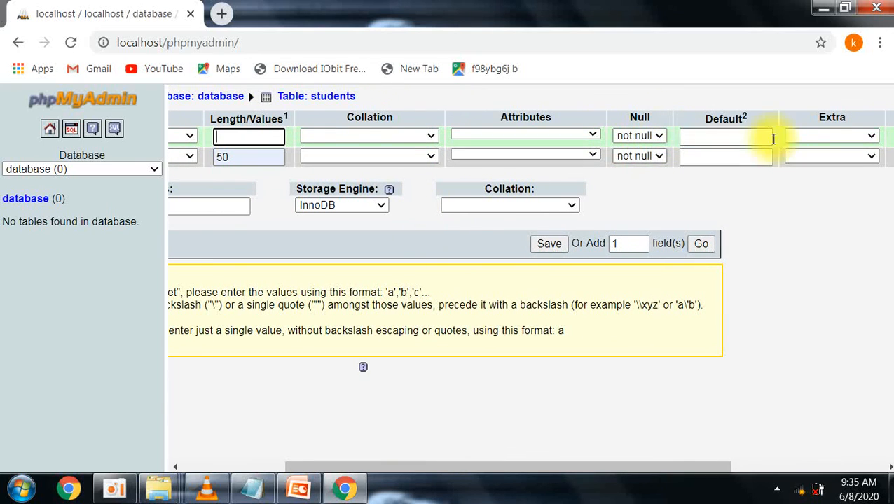
pyautogui.click(817, 136)
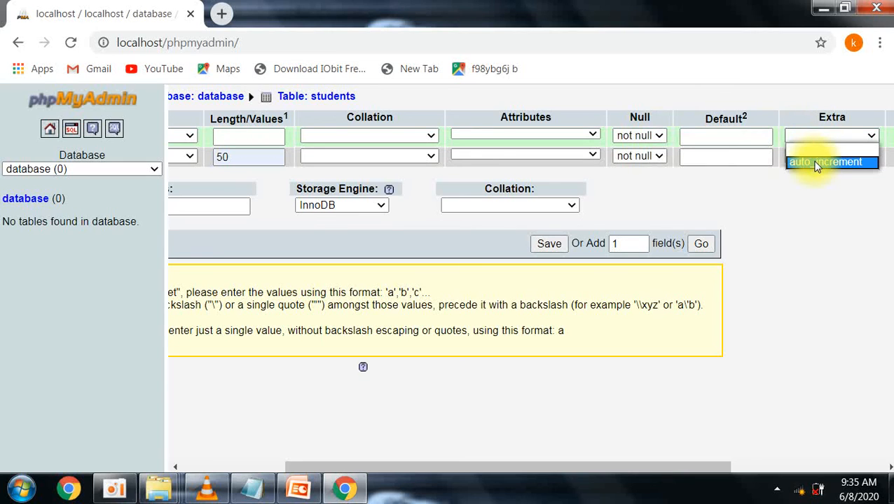
pyautogui.click(816, 162)
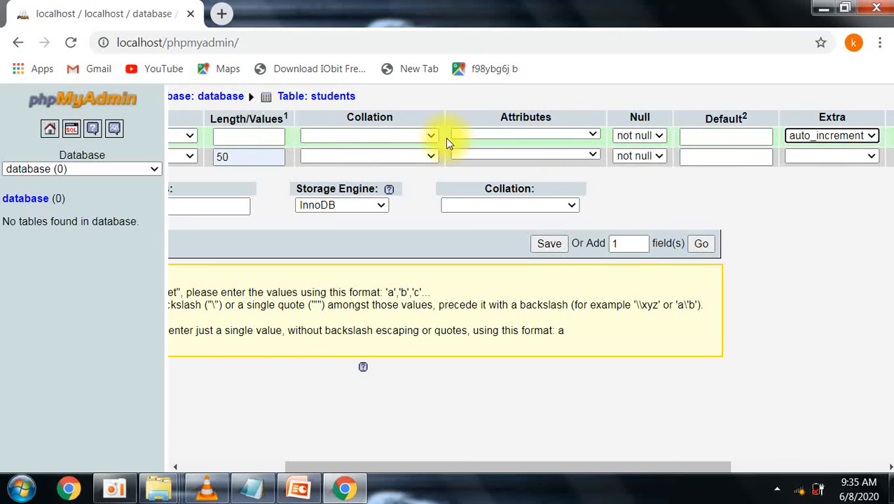
# - Make sid the primary key and save the students table, leaving one added field row blank
pyautogui.moveTo(425, 461); pyautogui.dragTo(194, 435)
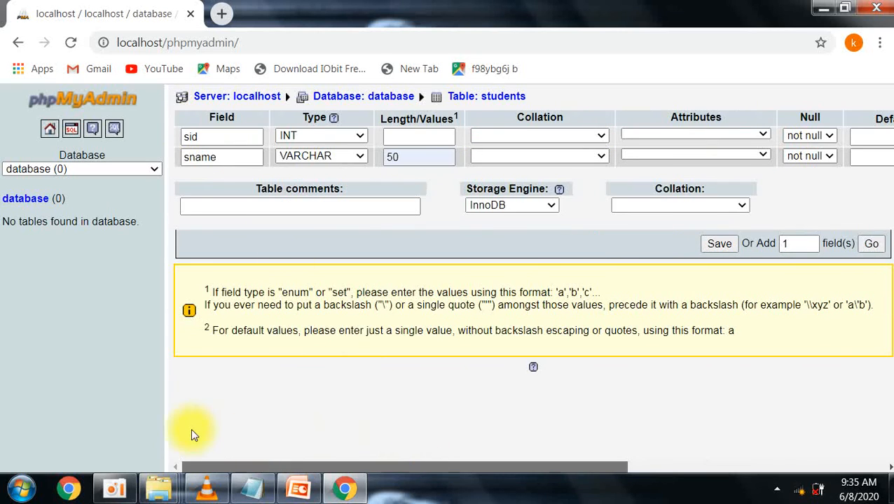
pyautogui.moveTo(267, 428); pyautogui.dragTo(695, 447)
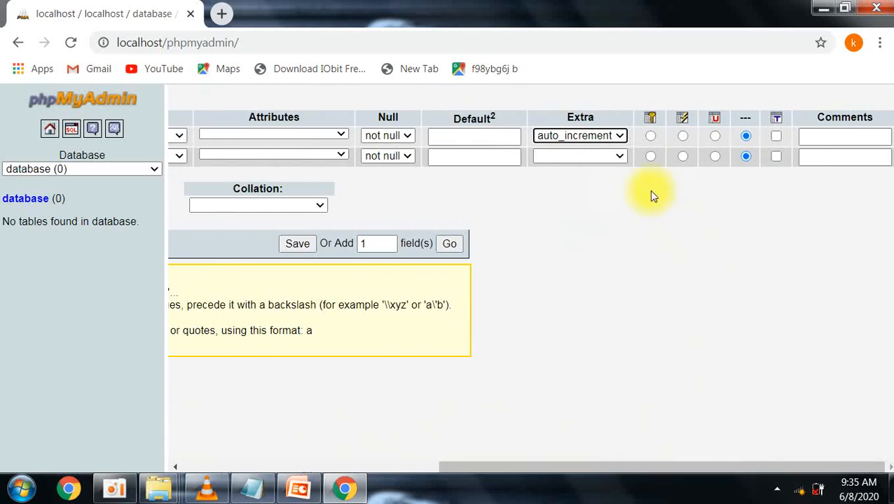
pyautogui.click(450, 244)
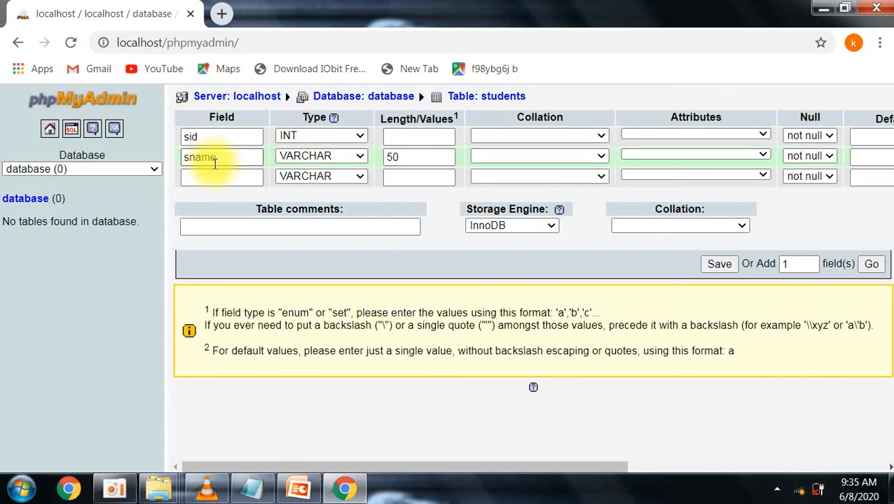
pyautogui.click(729, 266)
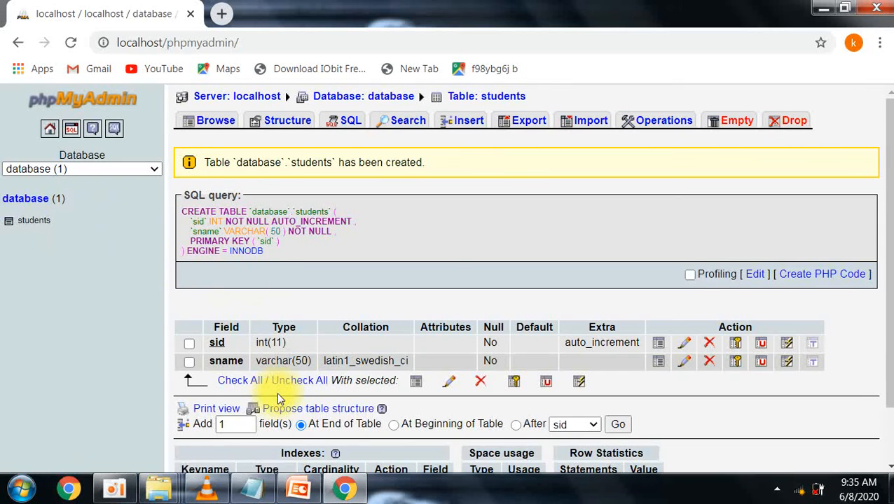
# - Browse the new students table and examine its fields, indexes and row statistics
pyautogui.scroll(-2, 277, 392)
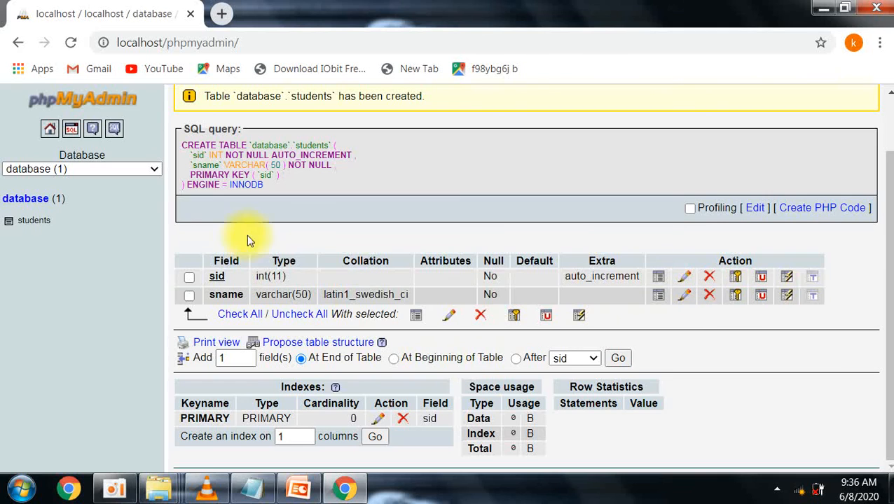
pyautogui.scroll(2, 225, 157)
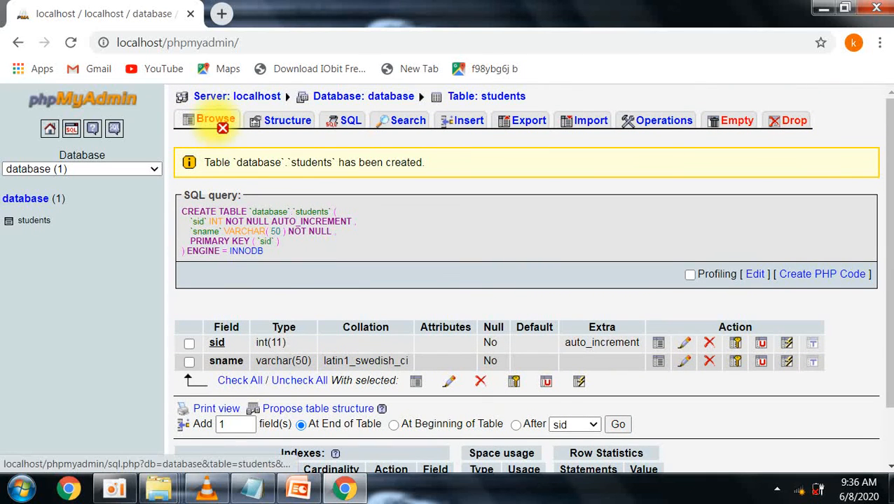
pyautogui.click(214, 123)
pyautogui.scroll(-3, 257, 302)
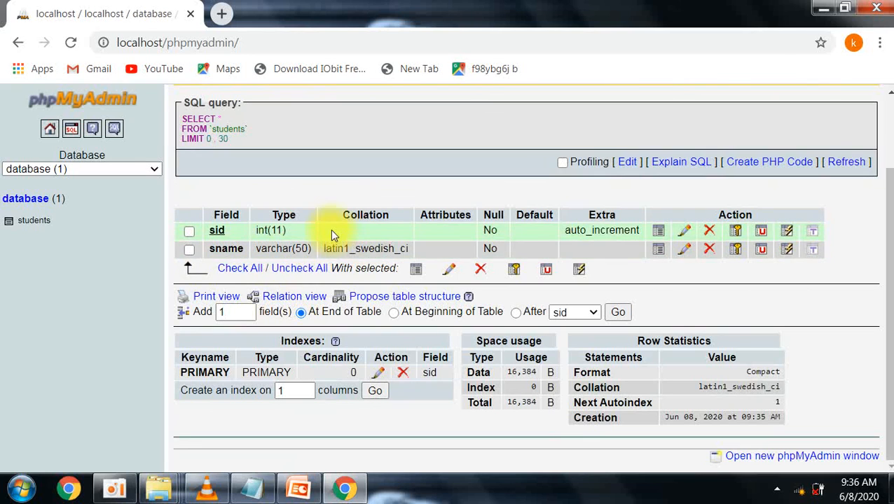
pyautogui.scroll(3, 330, 229)
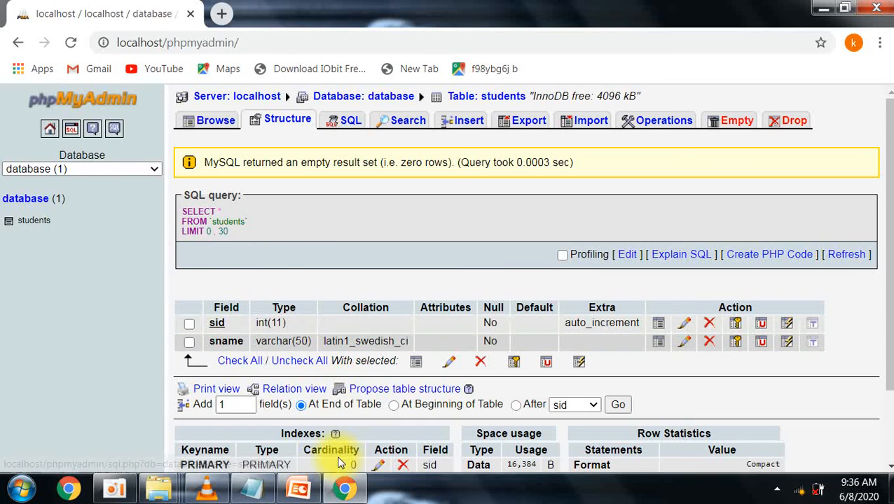
pyautogui.scroll(-2, 320, 443)
pyautogui.scroll(1, 295, 434)
pyautogui.scroll(1, 295, 435)
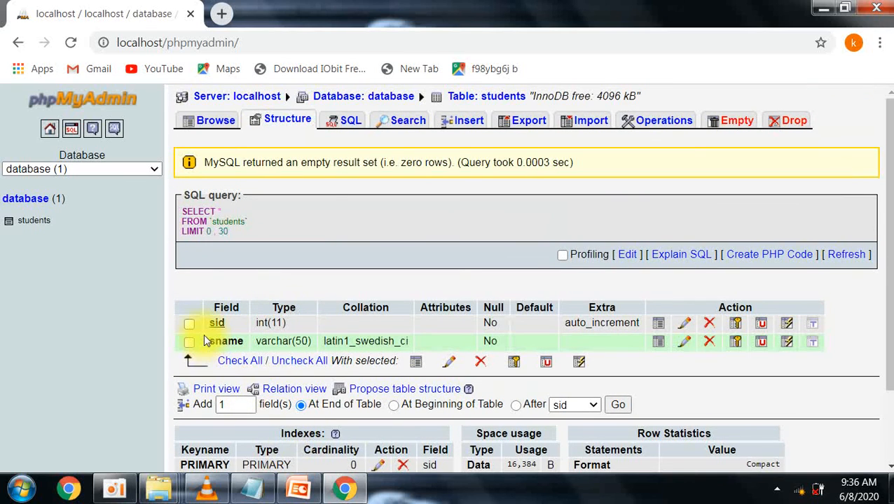